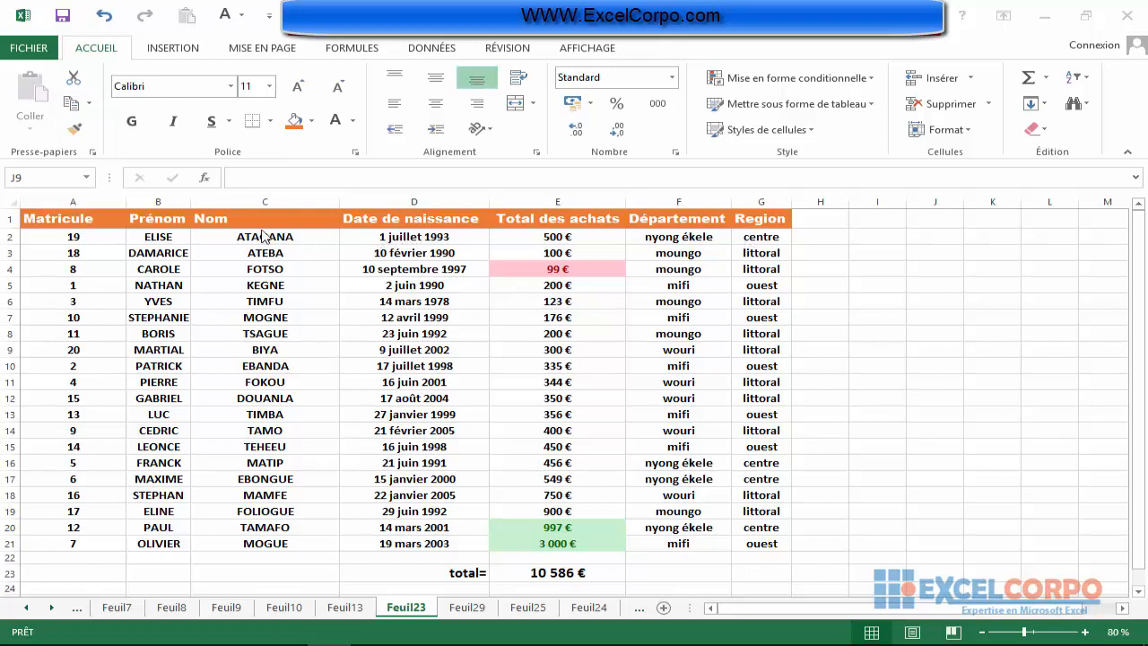
# Add a comment reading "liste des meilleurs clients" to the Nom header in cell C1.
pyautogui.click(231, 220)
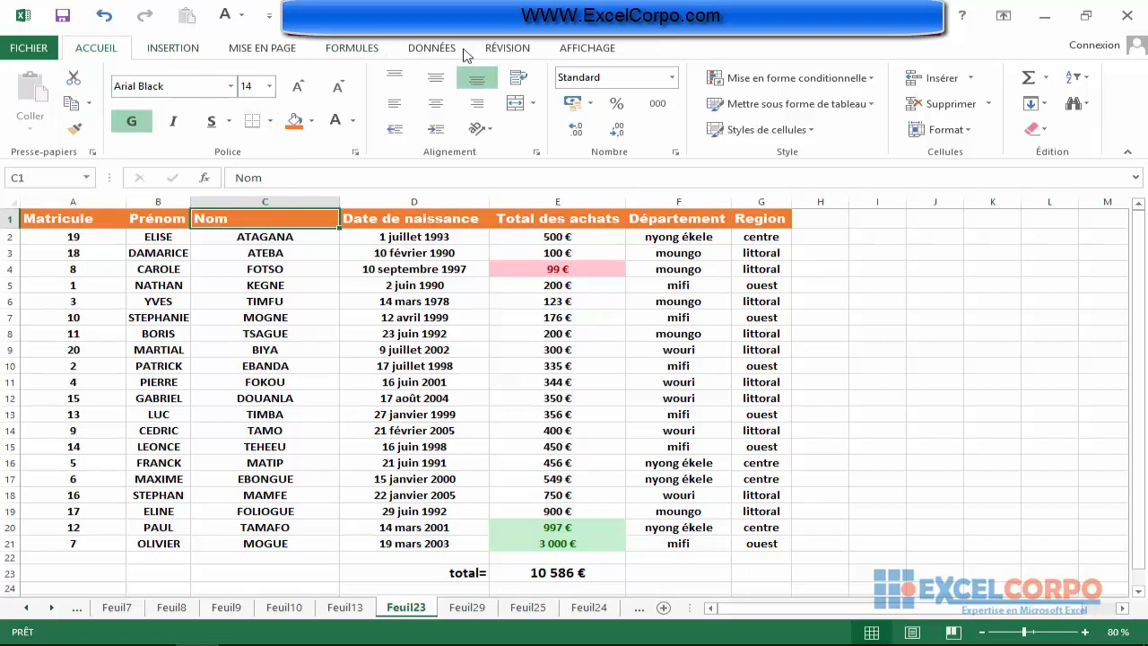
pyautogui.click(507, 47)
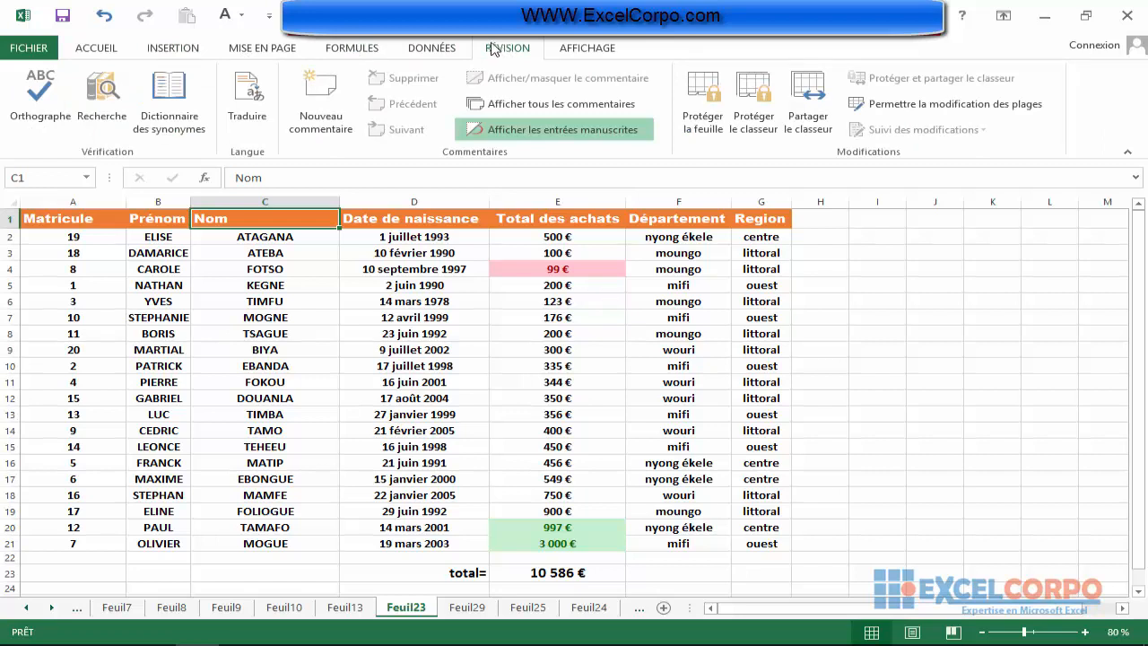
pyautogui.click(321, 119)
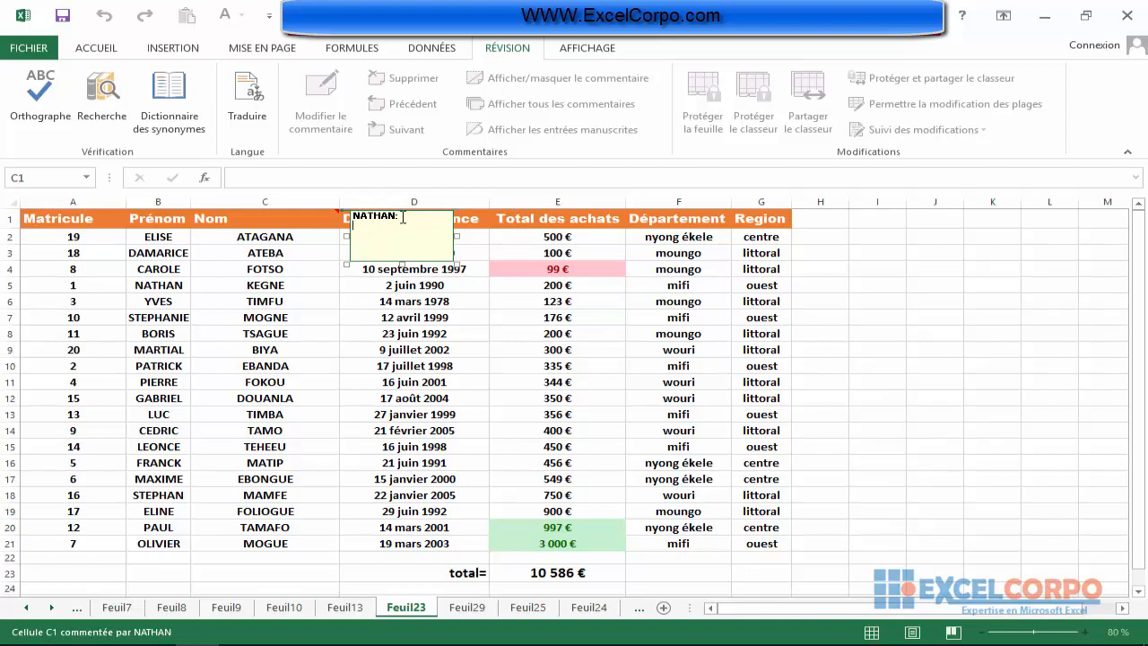
pyautogui.click(356, 227)
pyautogui.write('liste des')
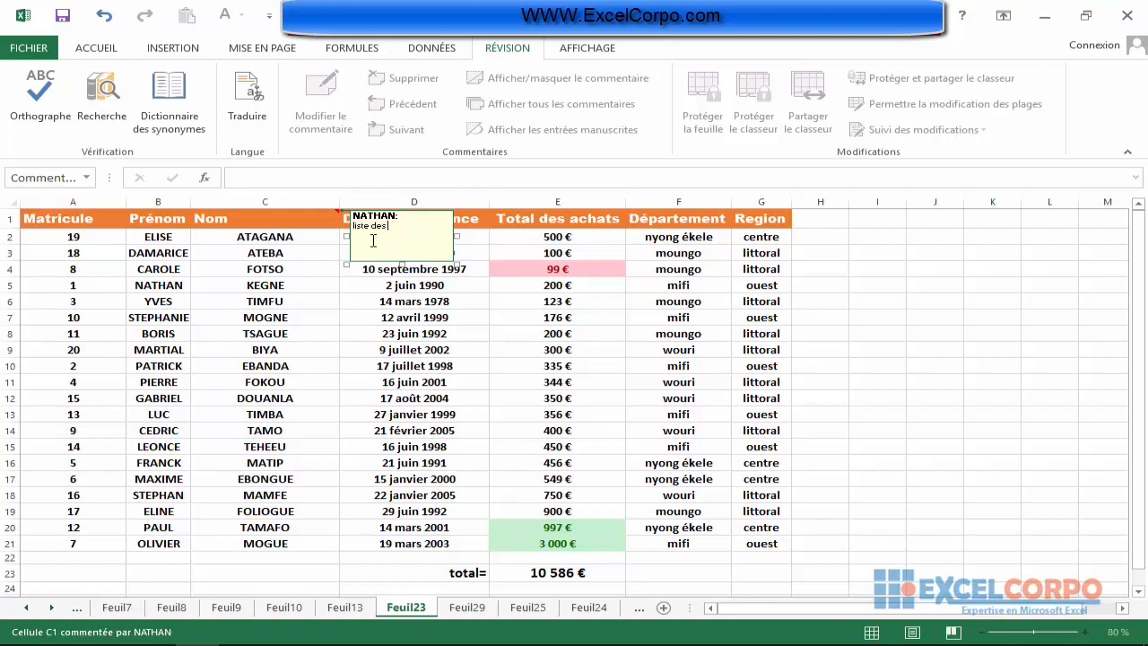
pyautogui.write(' meilleurs clients')
pyautogui.click(276, 286)
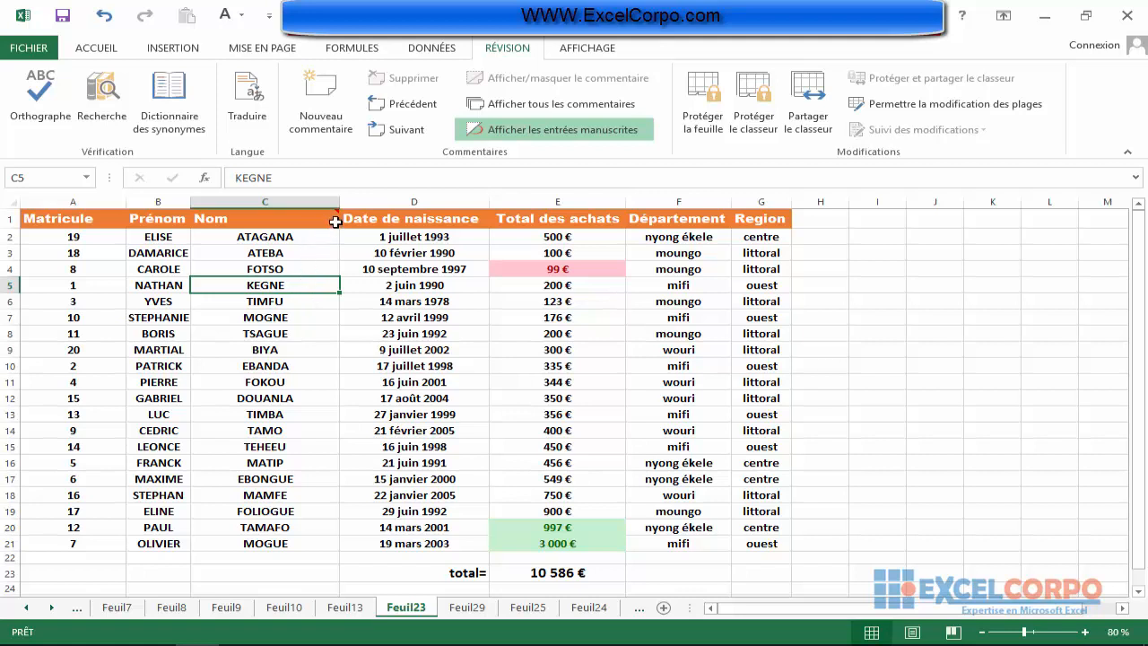
pyautogui.moveTo(336, 220)
pyautogui.moveTo(281, 218)
pyautogui.click(158, 270)
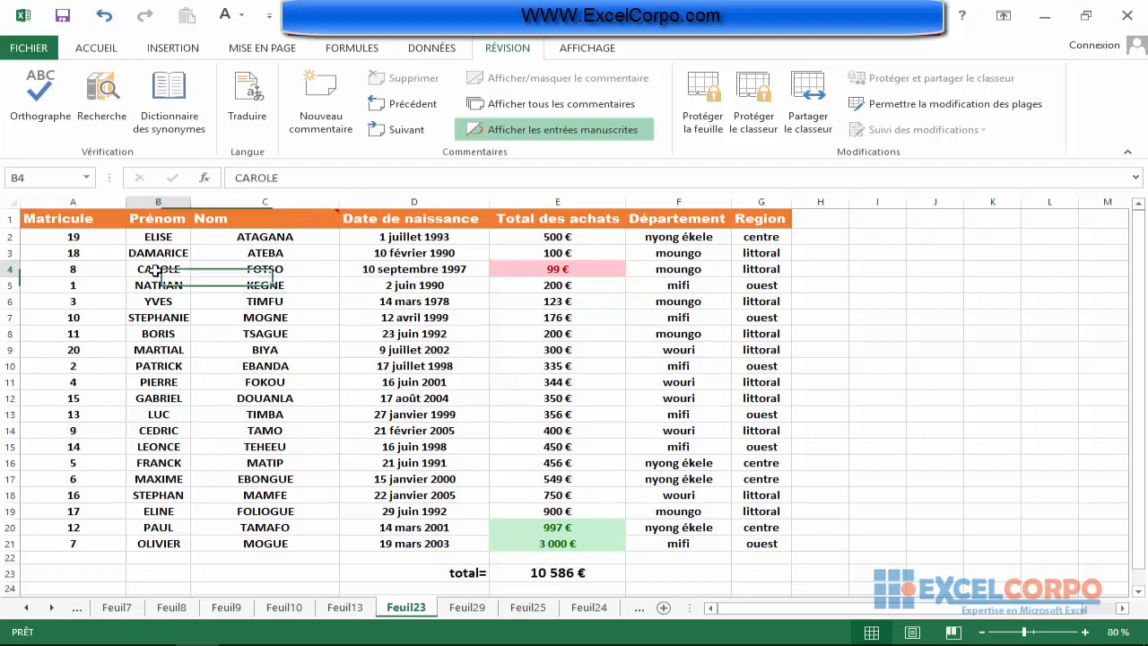
# Add a comment reading "les 20 premier clients" to the Matricule header in cell A1.
pyautogui.click(67, 223)
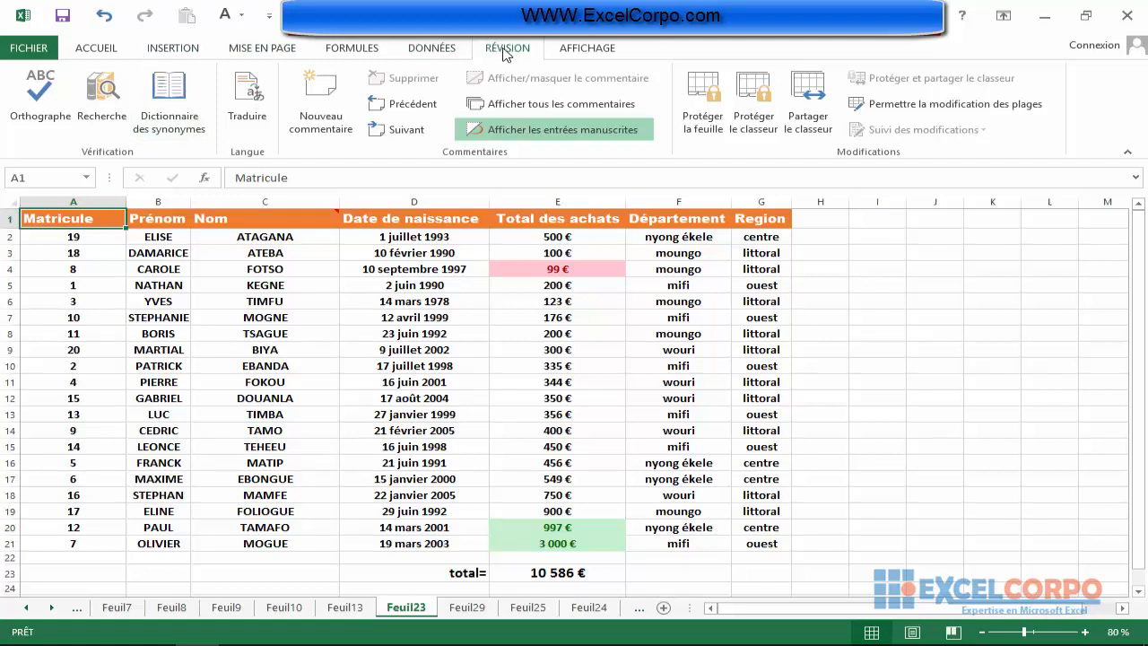
pyautogui.click(320, 100)
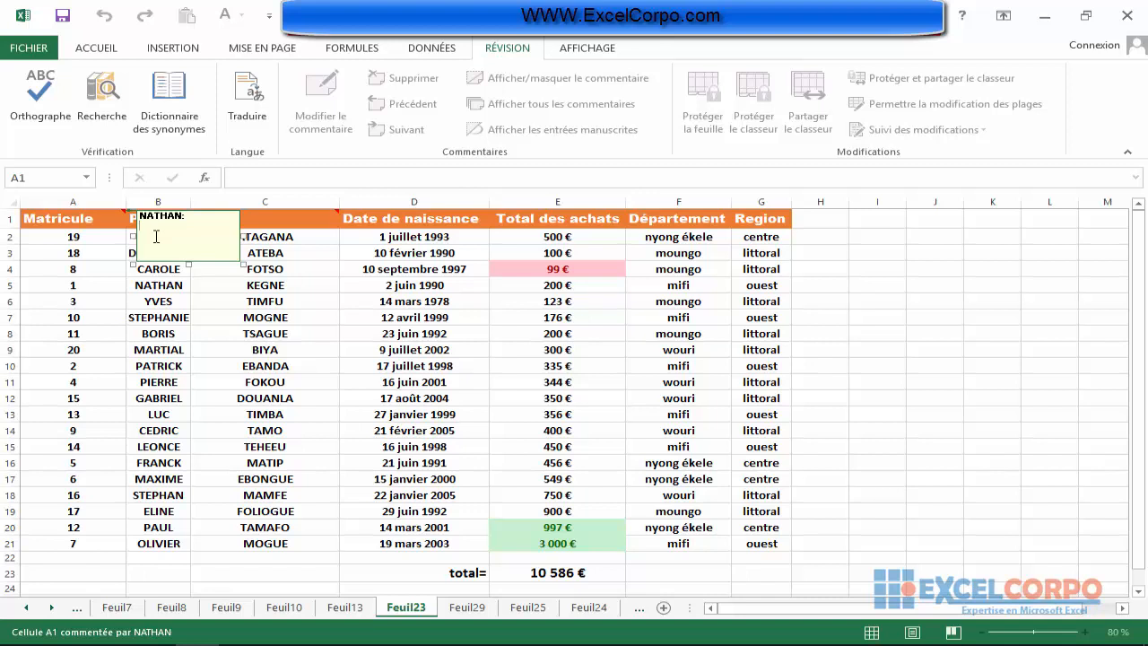
pyautogui.write('(')
pyautogui.write('es 20 premier')
pyautogui.write(' clients')
pyautogui.click(101, 304)
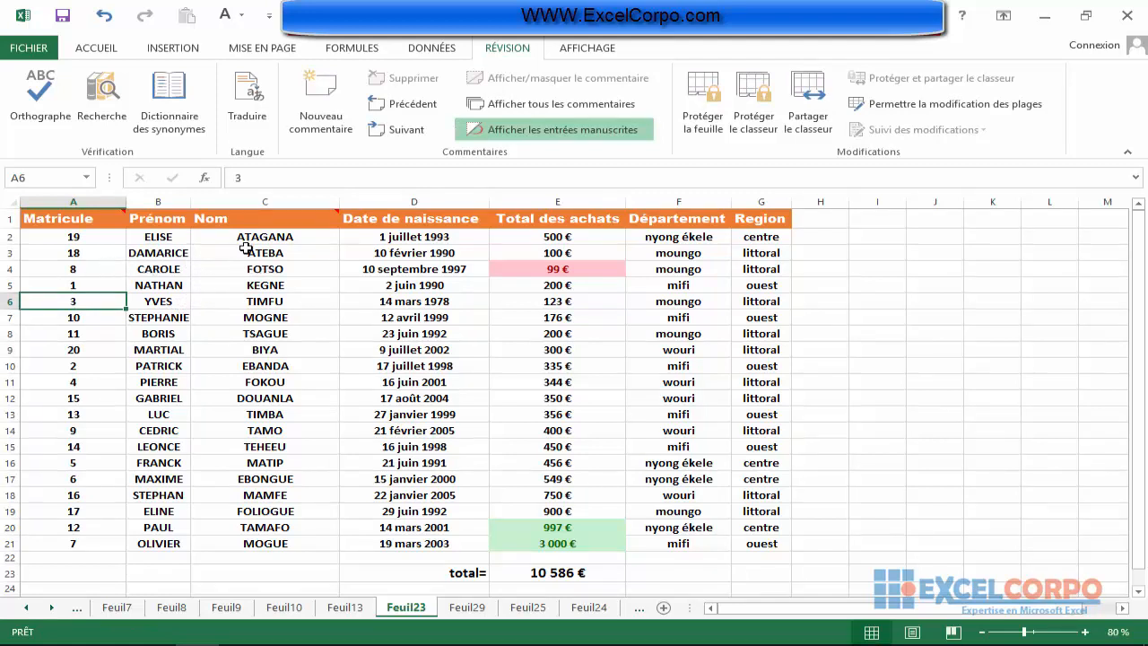
# Keep the comment on the Nom header cell C1 permanently displayed.
pyautogui.click(317, 218)
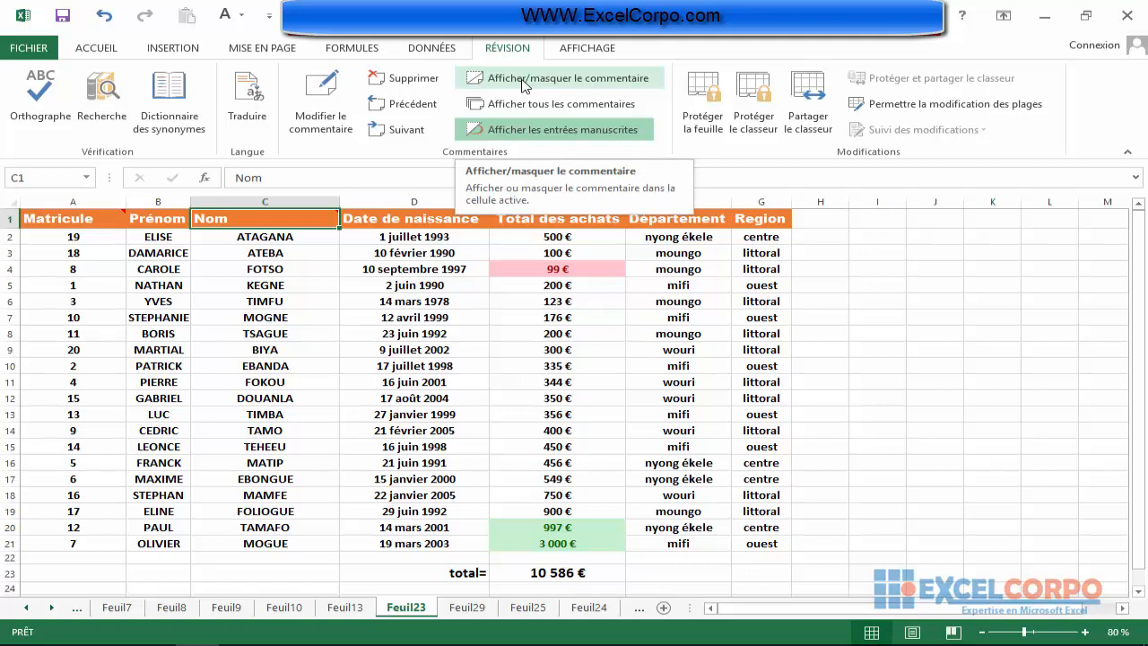
pyautogui.click(582, 81)
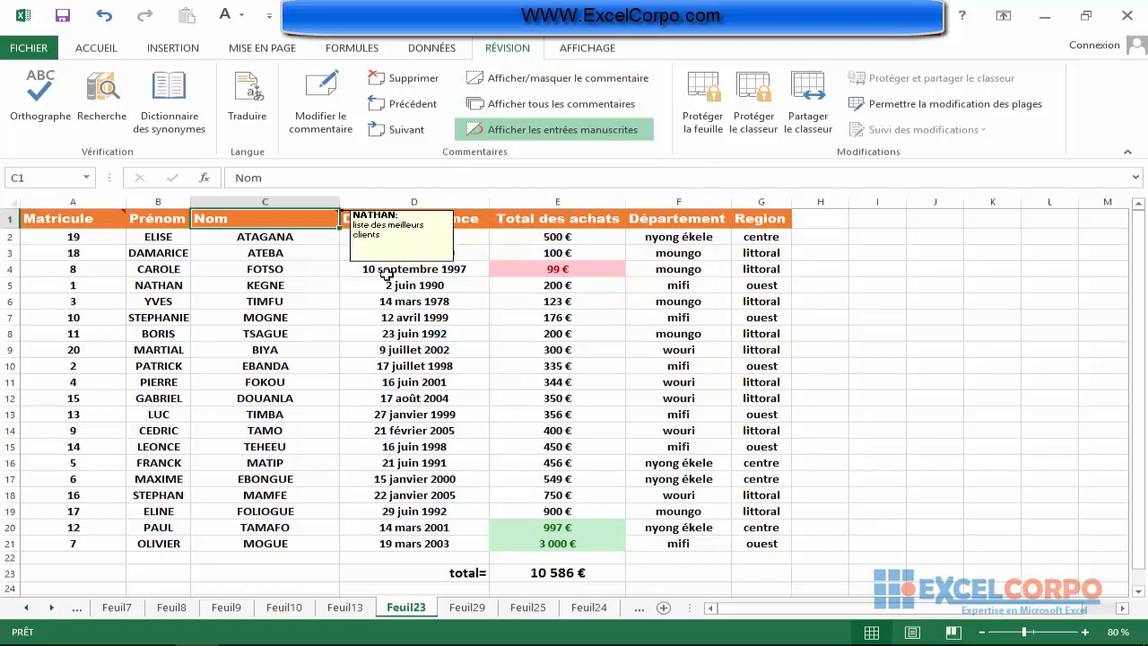
pyautogui.click(320, 350)
pyautogui.moveTo(434, 346); pyautogui.dragTo(453, 335)
pyautogui.click(613, 286)
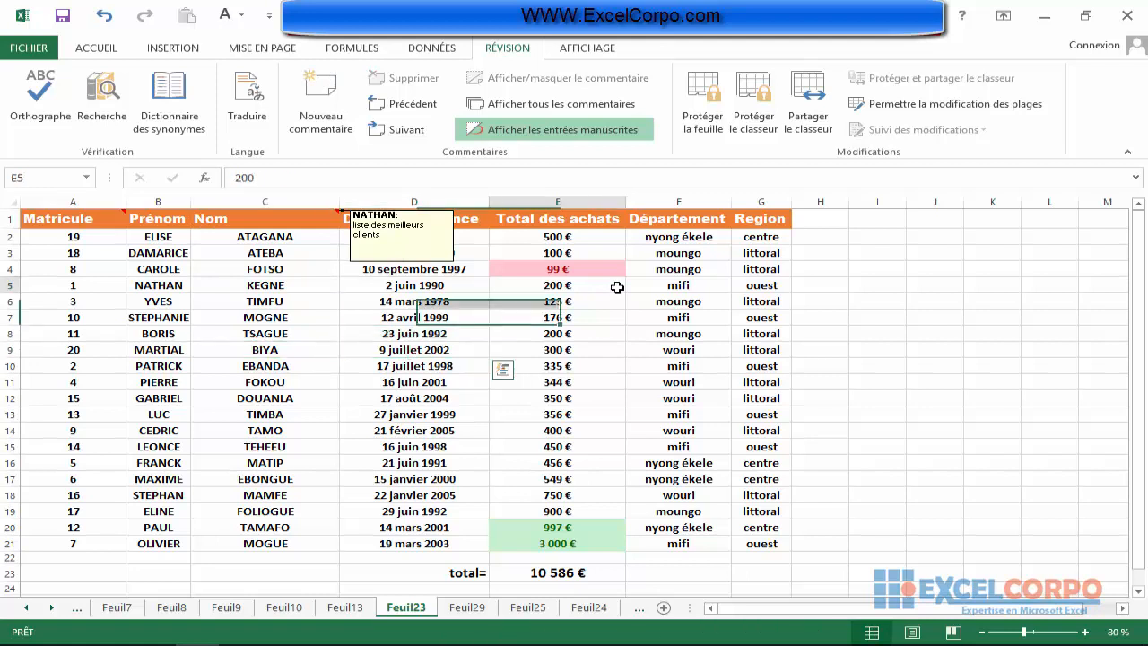
pyautogui.click(280, 352)
pyautogui.click(289, 301)
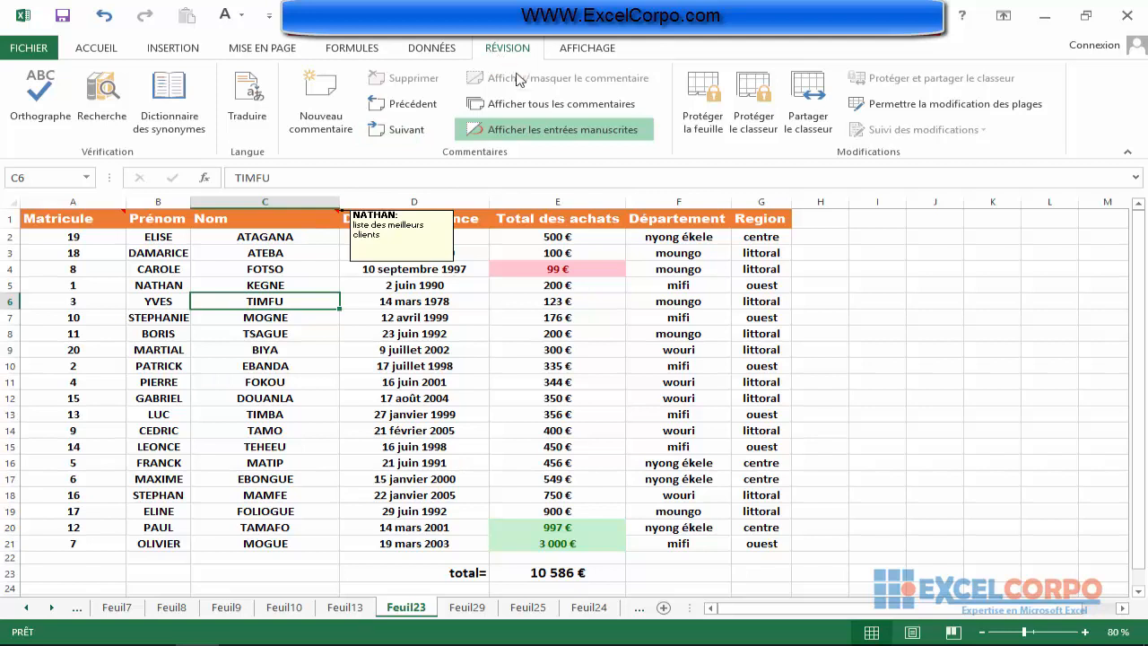
# Hide the Nom header's comment again so it only appears when pointing at the cell.
pyautogui.click(290, 217)
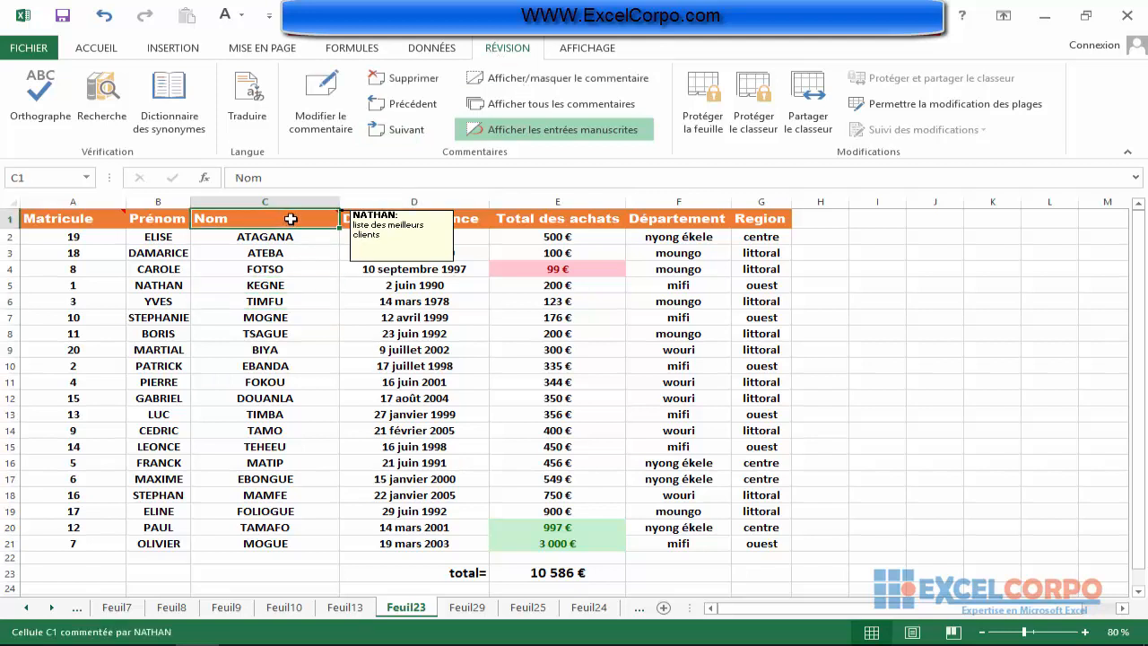
pyautogui.click(542, 84)
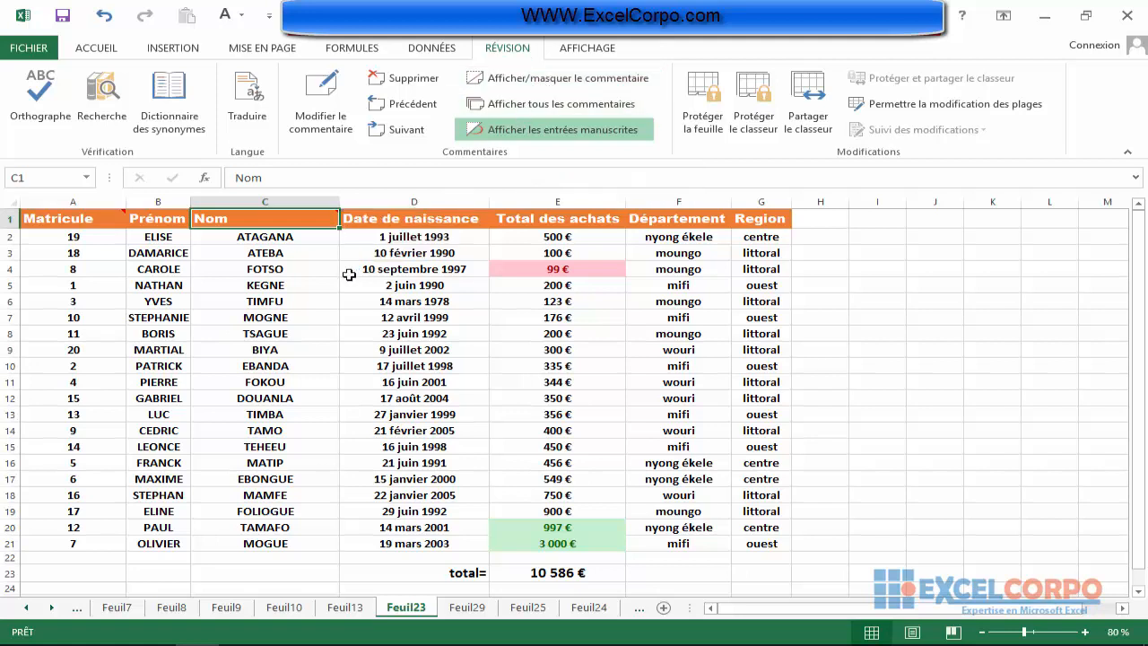
pyautogui.click(287, 302)
pyautogui.moveTo(316, 218)
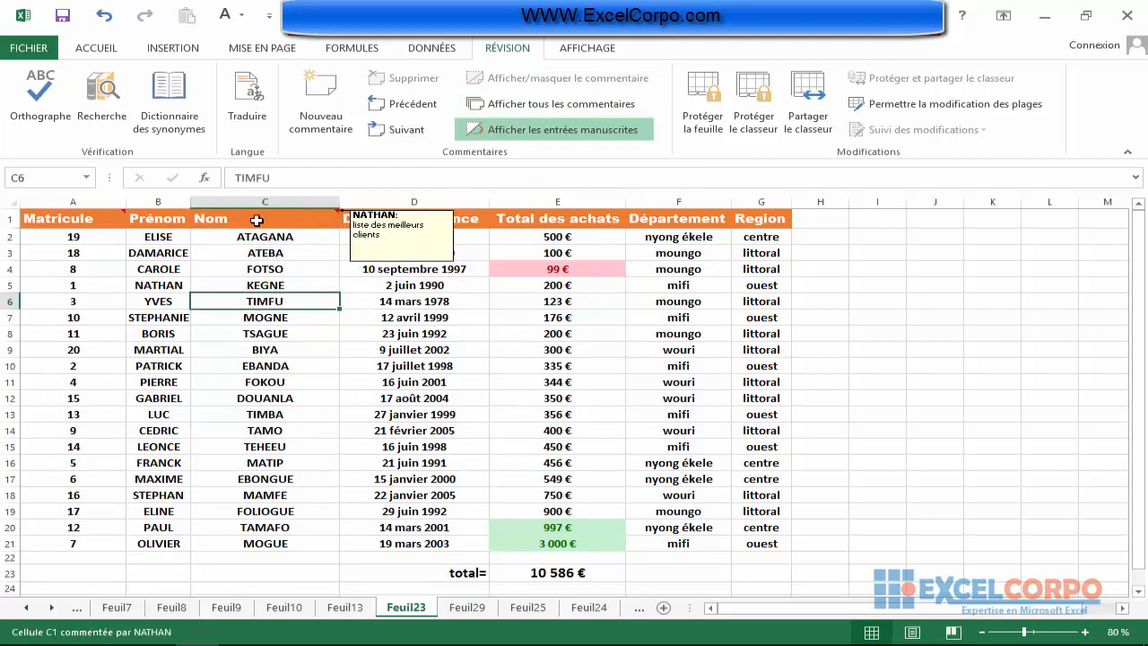
pyautogui.click(299, 281)
pyautogui.click(383, 282)
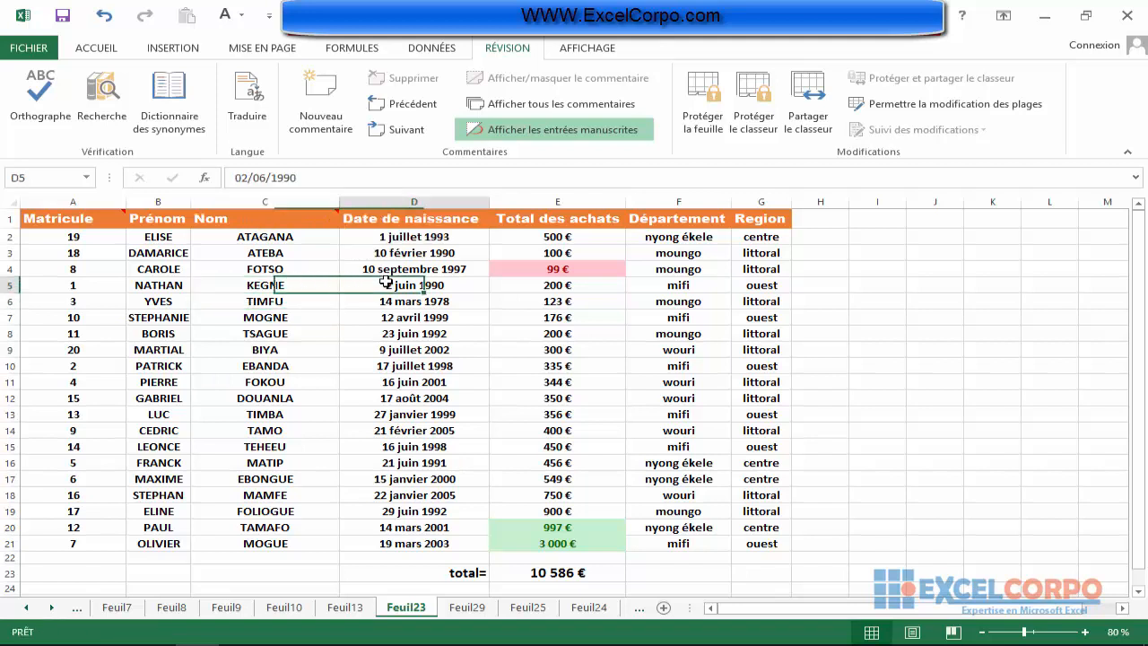
pyautogui.click(239, 264)
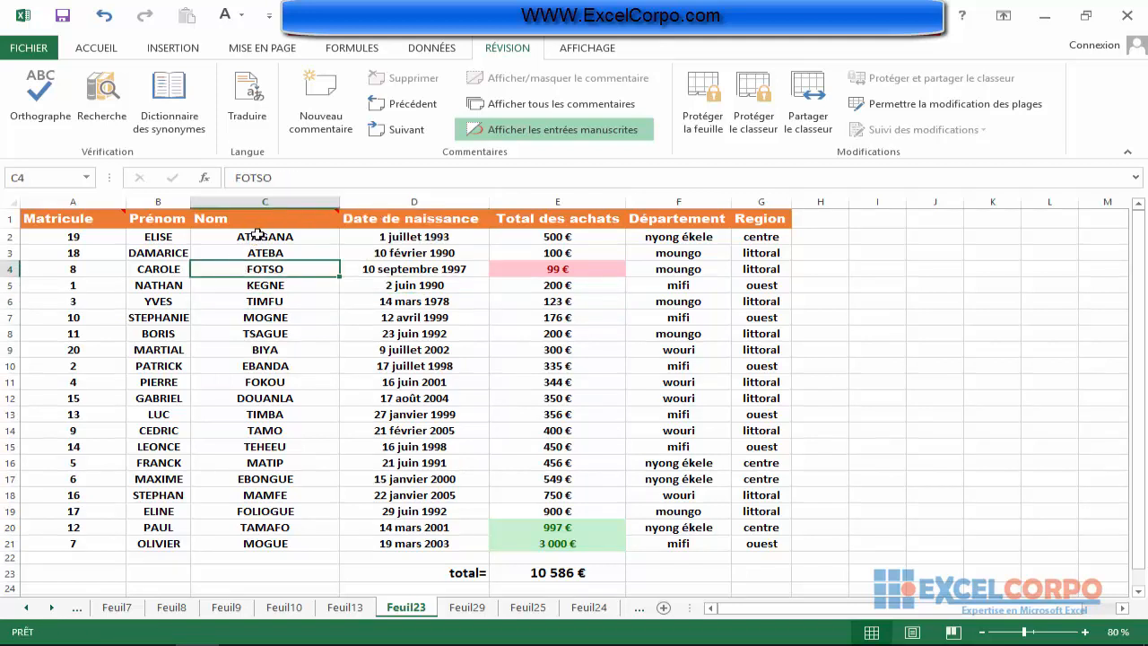
pyautogui.moveTo(259, 226)
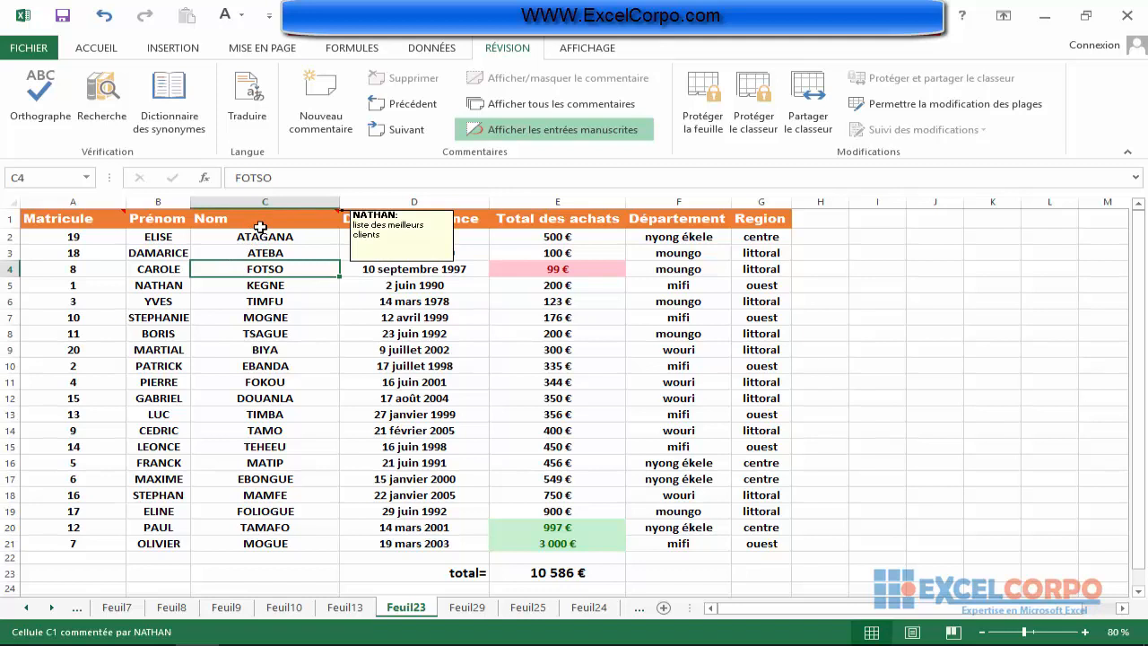
# Step through the comments in order from cell A1 and decline restarting the review from the workbook's beginning.
pyautogui.click(72, 220)
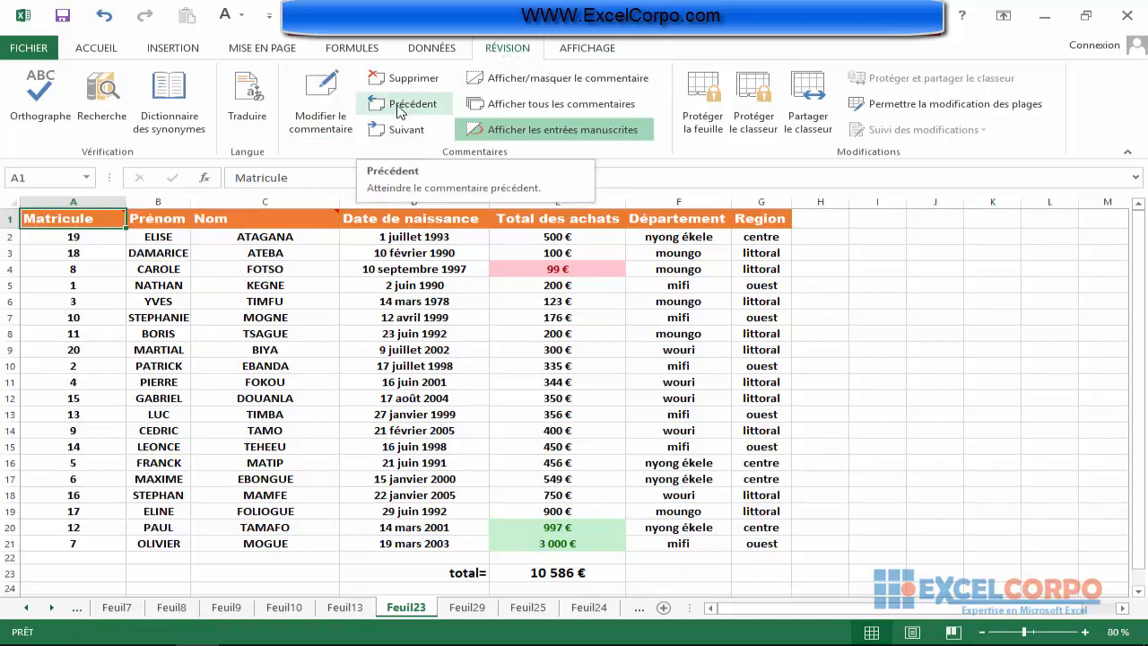
pyautogui.click(401, 132)
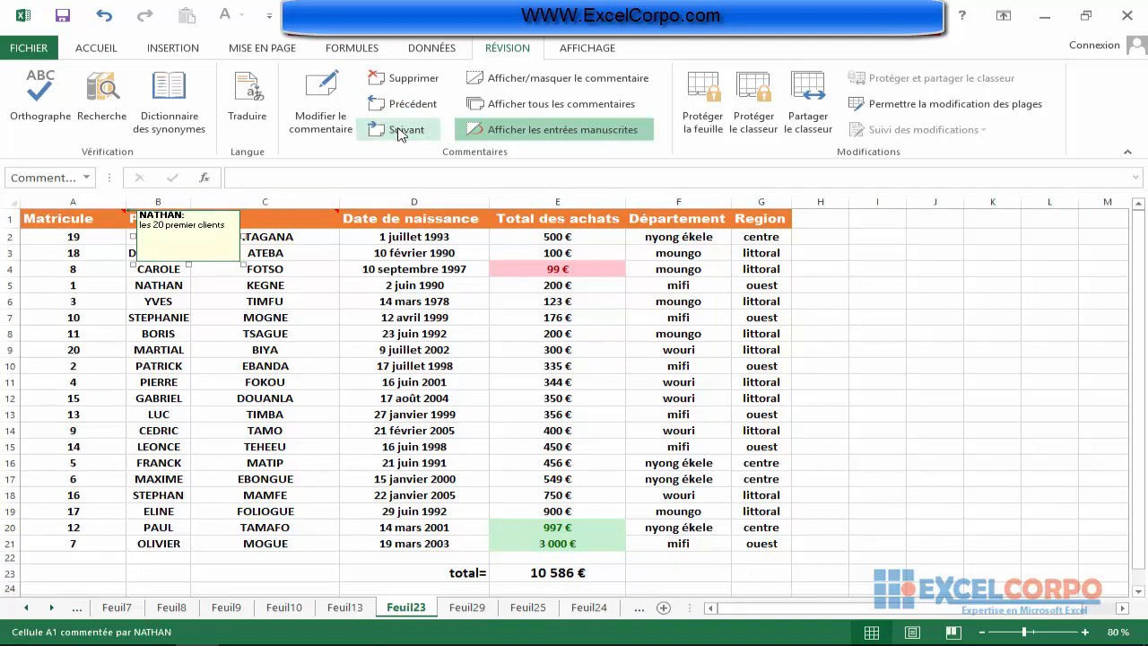
pyautogui.click(400, 132)
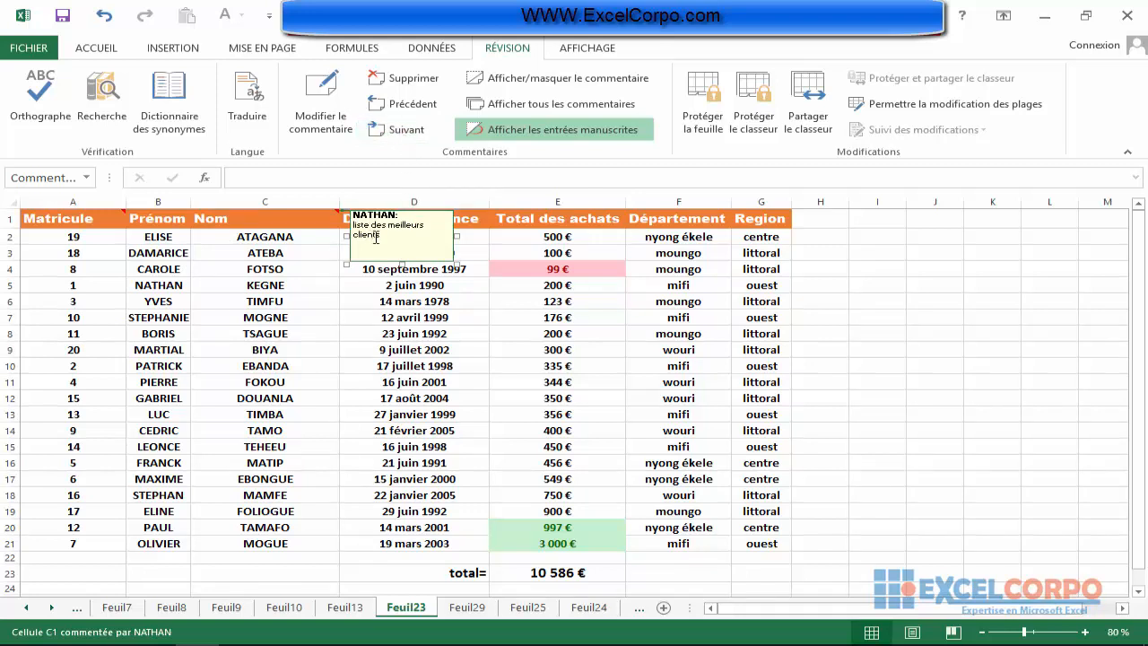
pyautogui.click(406, 130)
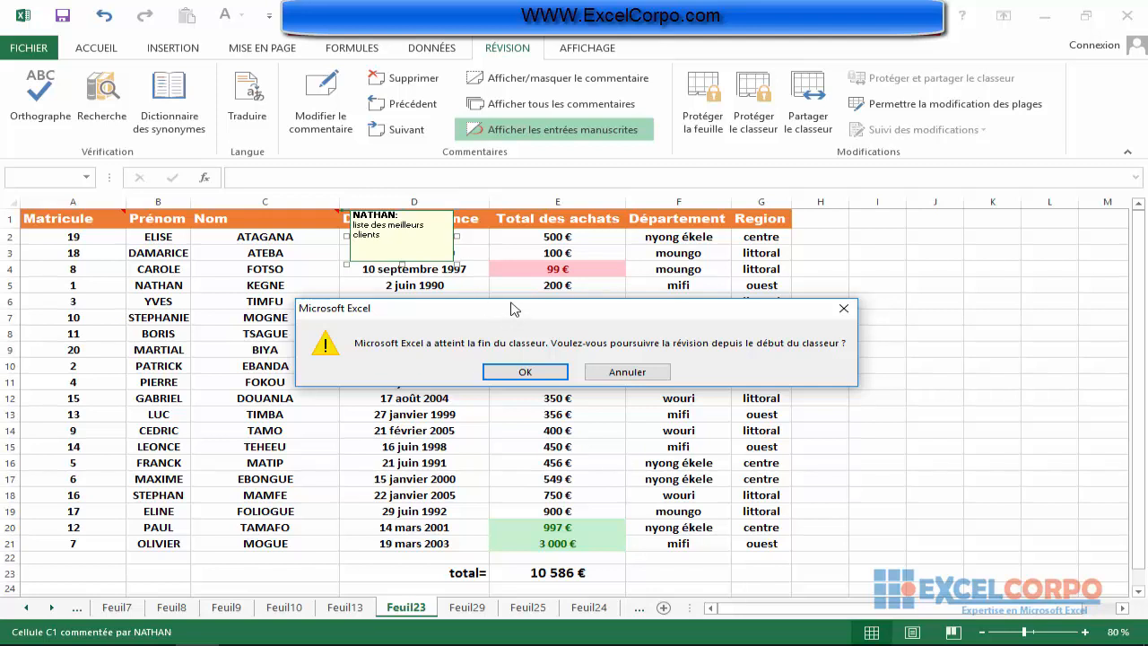
pyautogui.moveTo(513, 315); pyautogui.dragTo(511, 302)
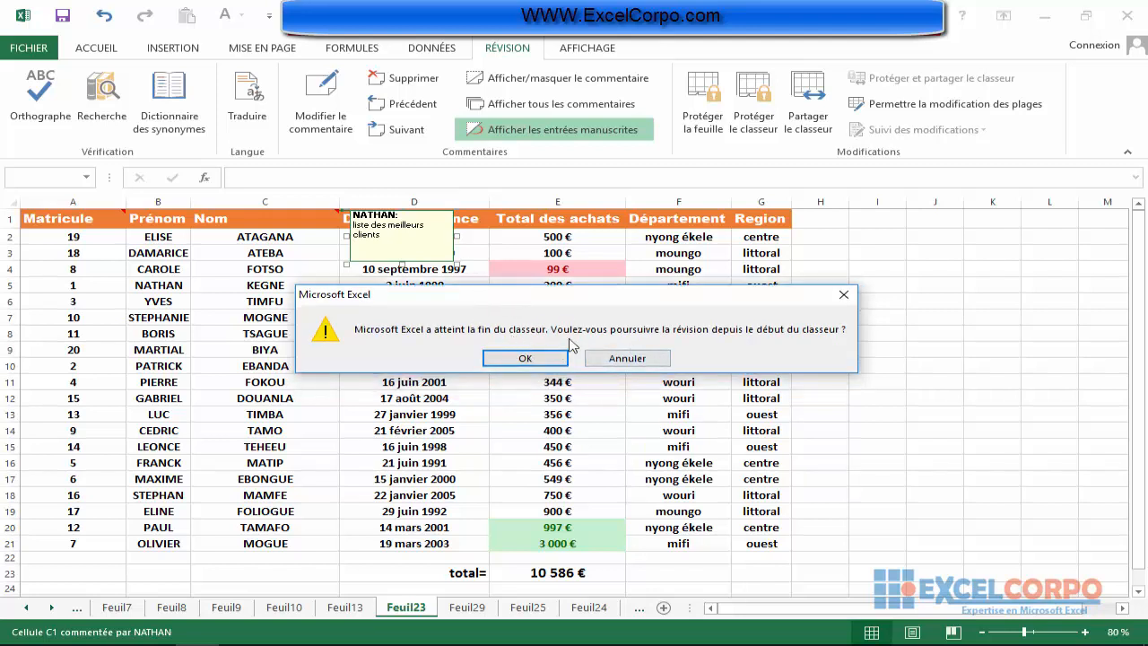
pyautogui.click(639, 362)
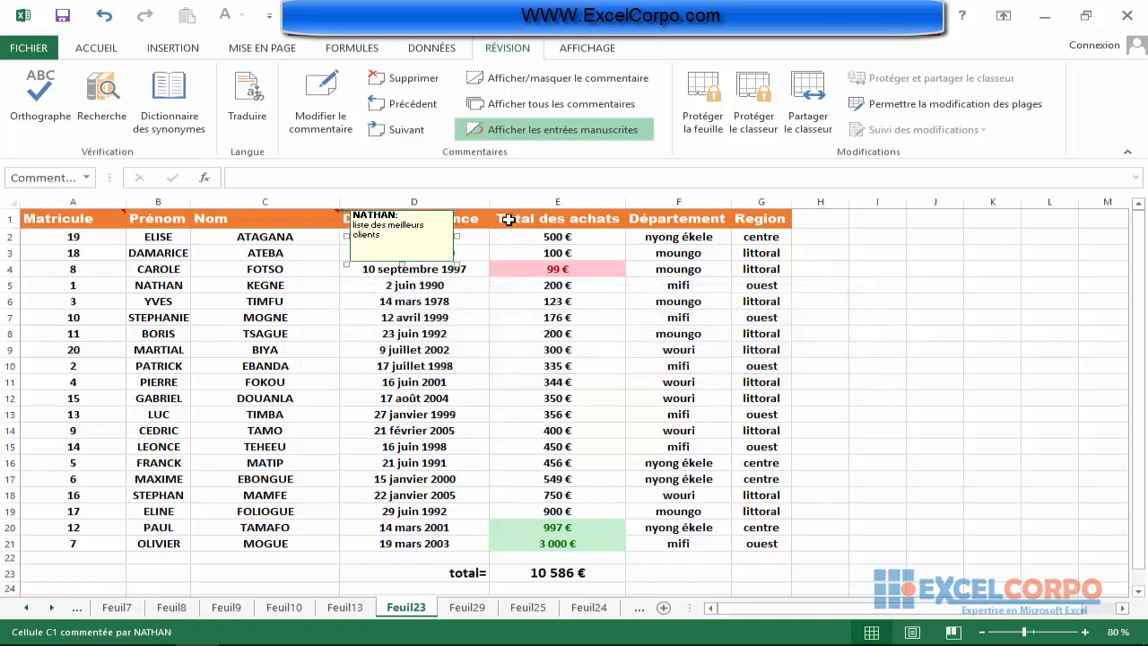
# Edit the Nom header's comment in C1, replacing "clients" with "vendeurs".
pyautogui.click(303, 221)
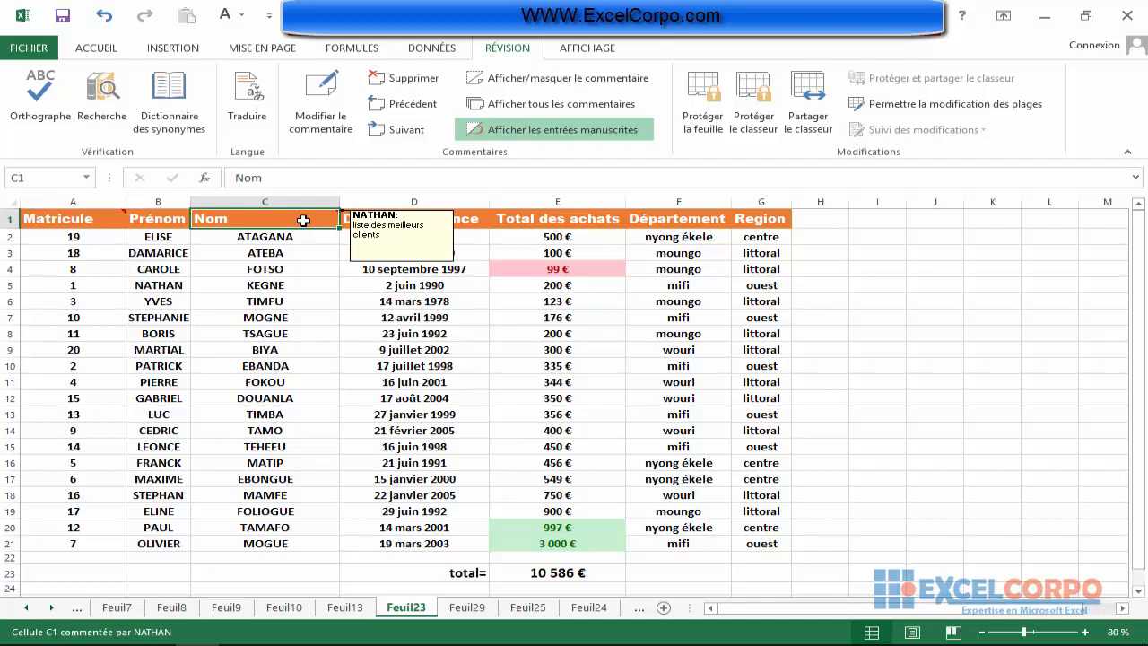
pyautogui.rightClick(303, 220)
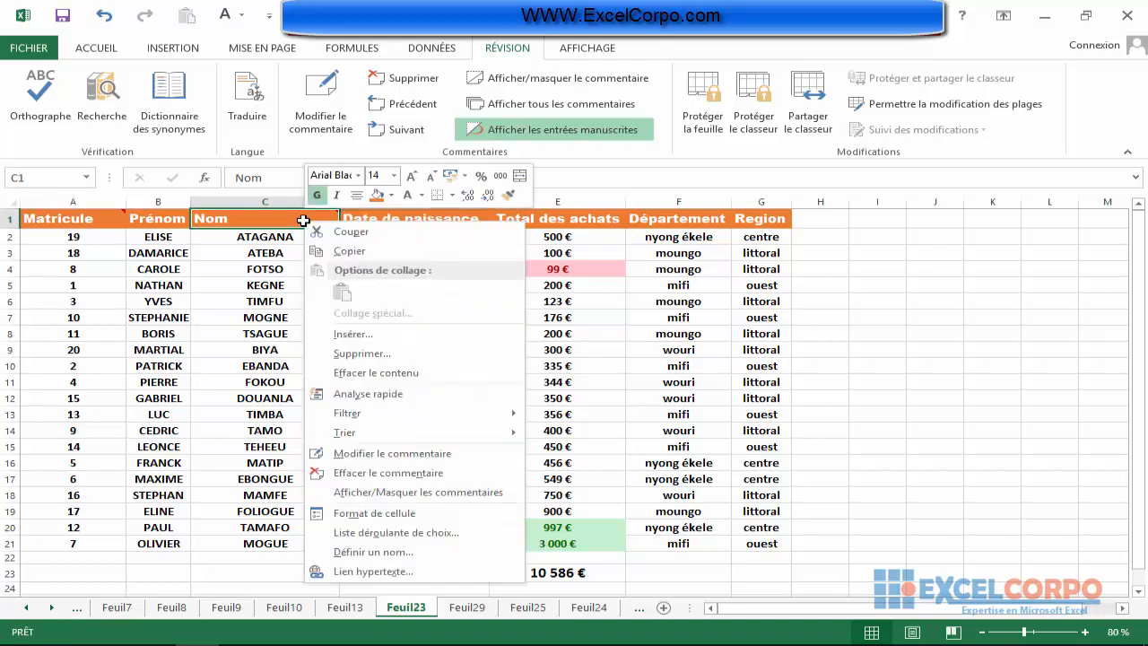
pyautogui.click(415, 448)
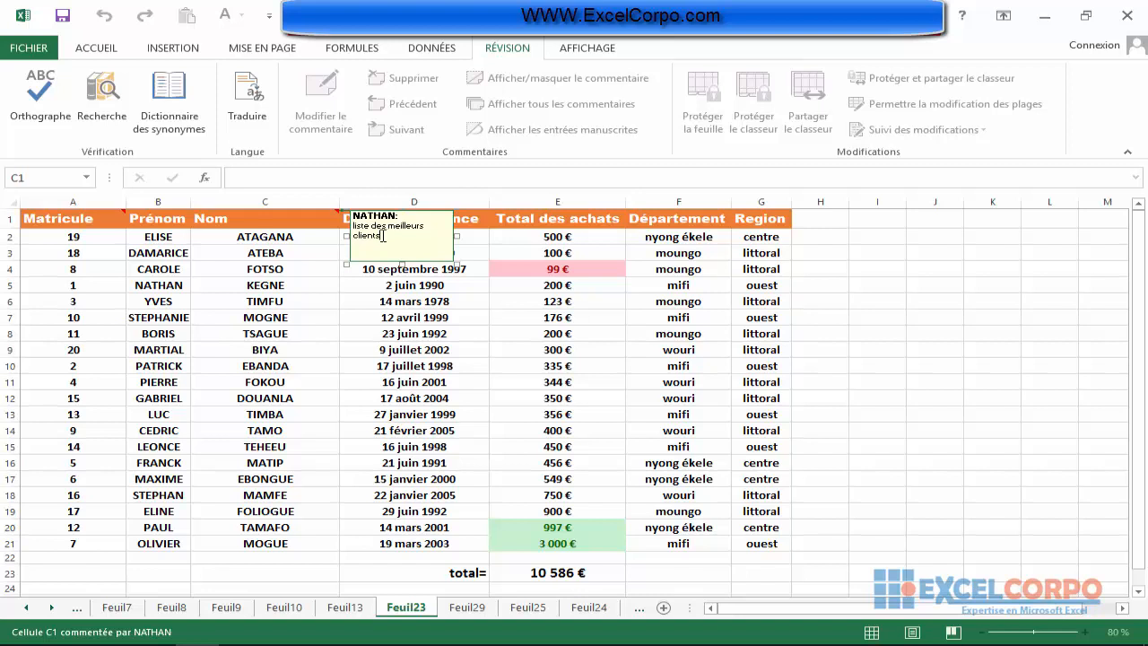
pyautogui.doubleClick(366, 235)
pyautogui.write('vendeurs')
pyautogui.click(364, 285)
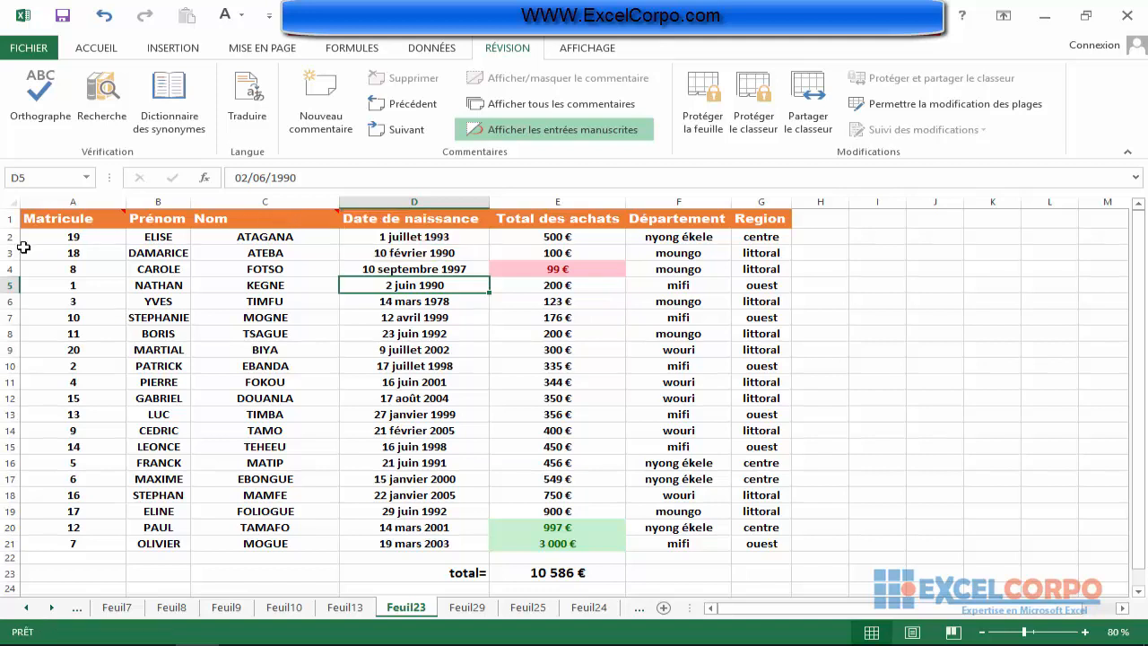
# Edit the Matricule header's comment in A1 to read "les 20 premier vendeurs".
pyautogui.click(84, 220)
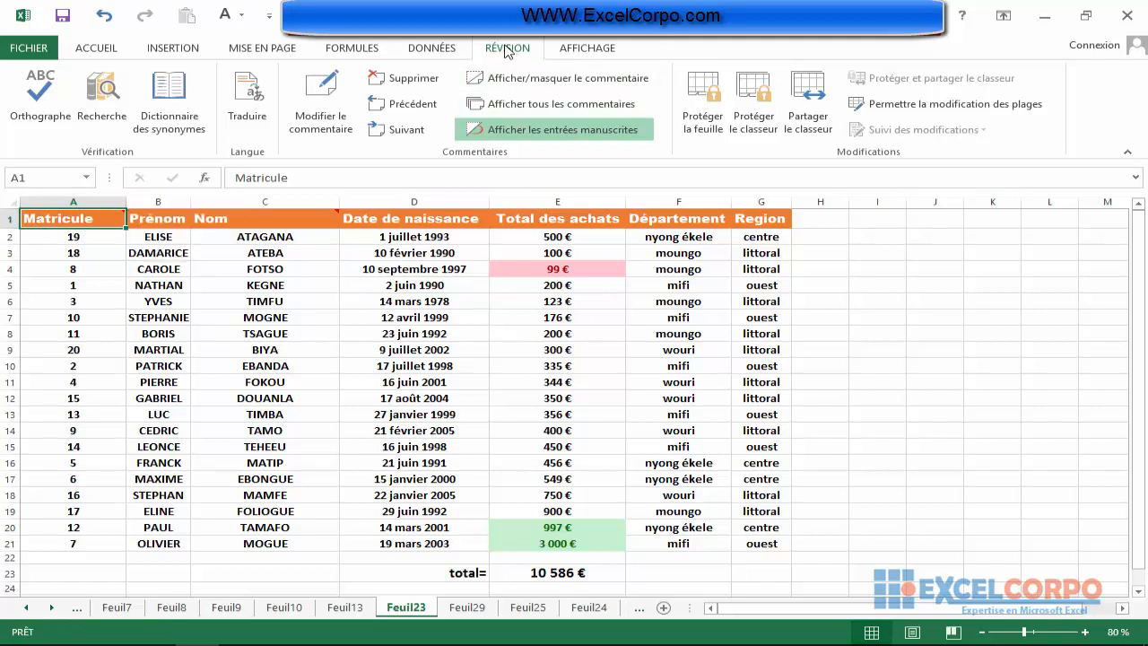
pyautogui.click(325, 106)
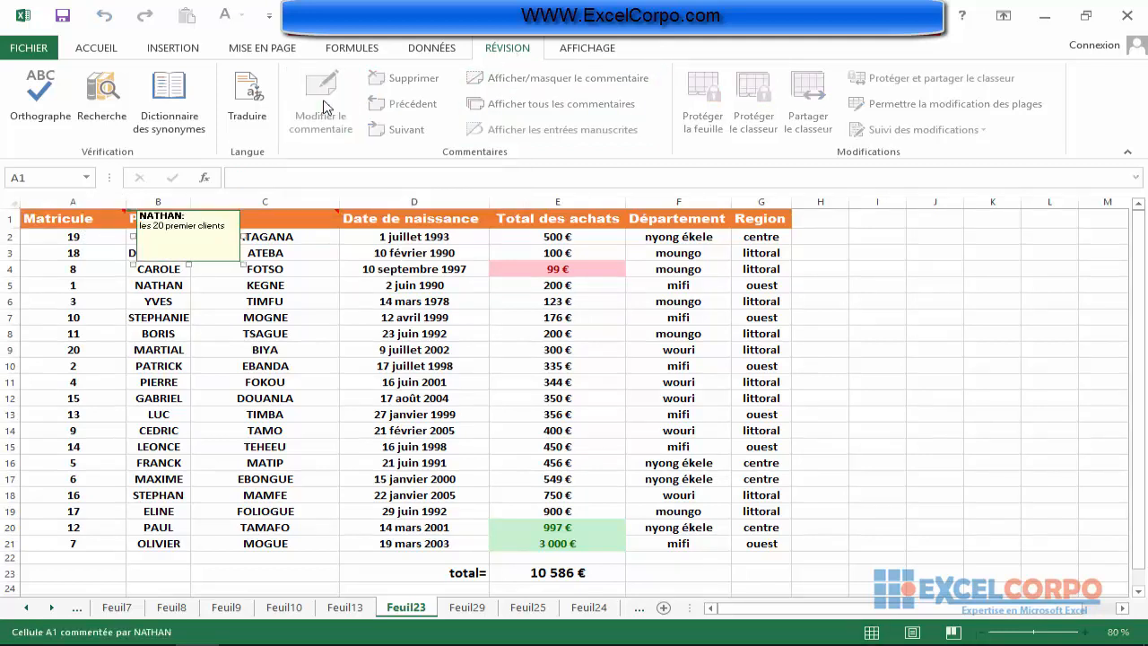
pyautogui.doubleClick(215, 228)
pyautogui.write('vendeur')
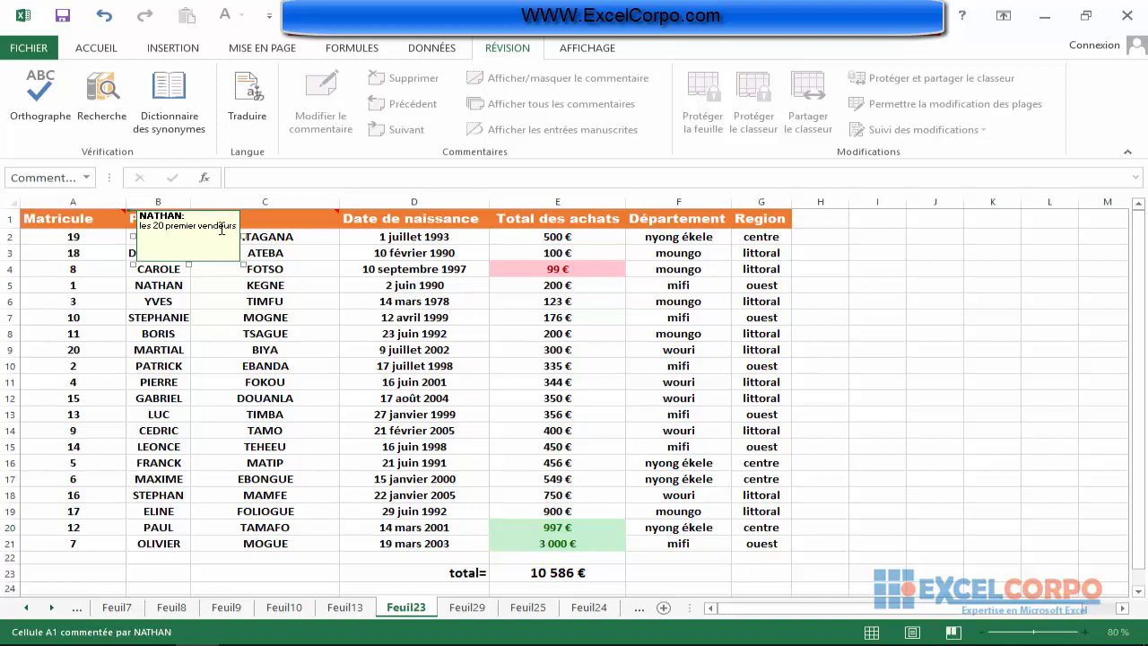
pyautogui.click(83, 269)
pyautogui.moveTo(82, 218)
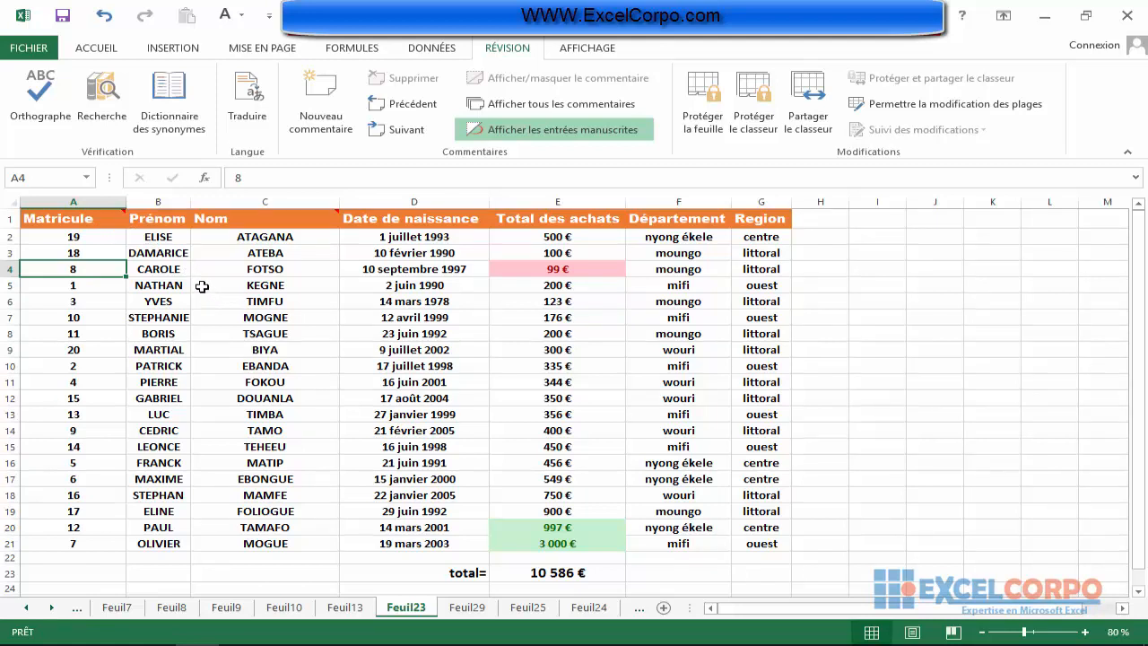
# Delete the comment attached to the Matricule header in cell A1, keeping the header text.
pyautogui.click(96, 220)
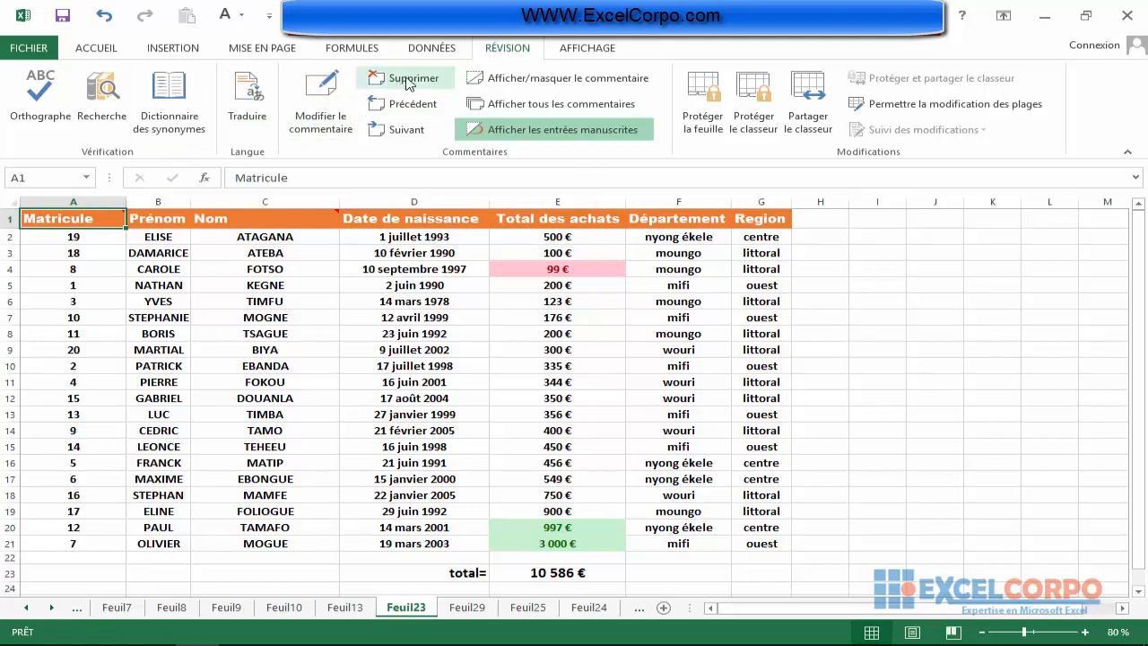
pyautogui.rightClick(59, 224)
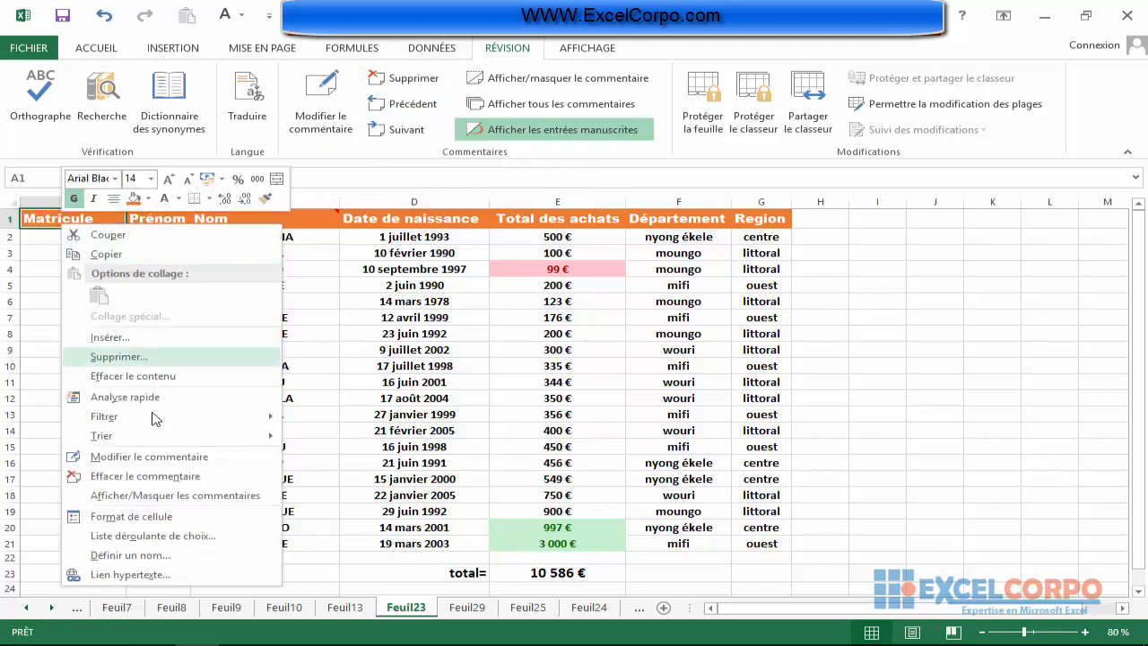
pyautogui.click(152, 477)
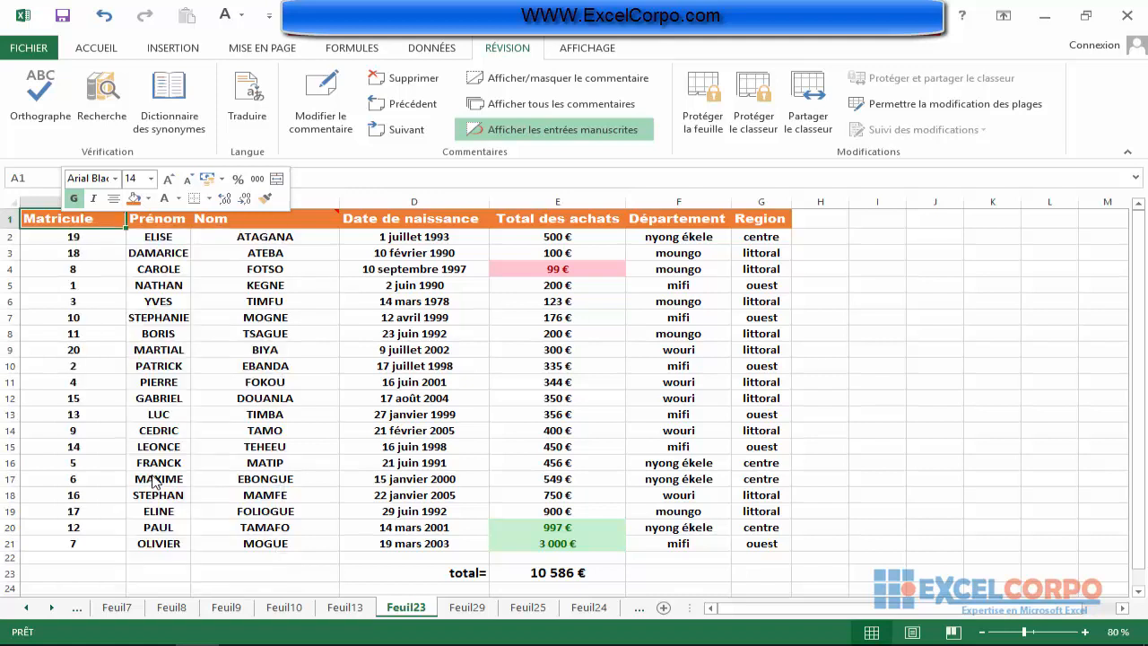
pyautogui.click(100, 284)
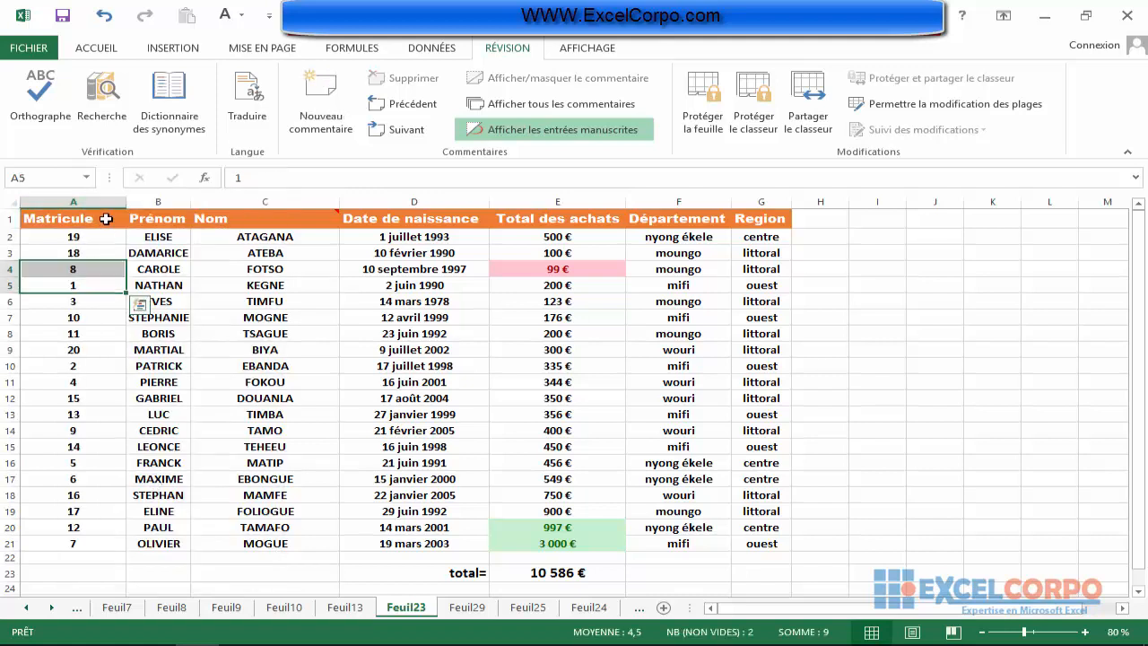
pyautogui.click(105, 219)
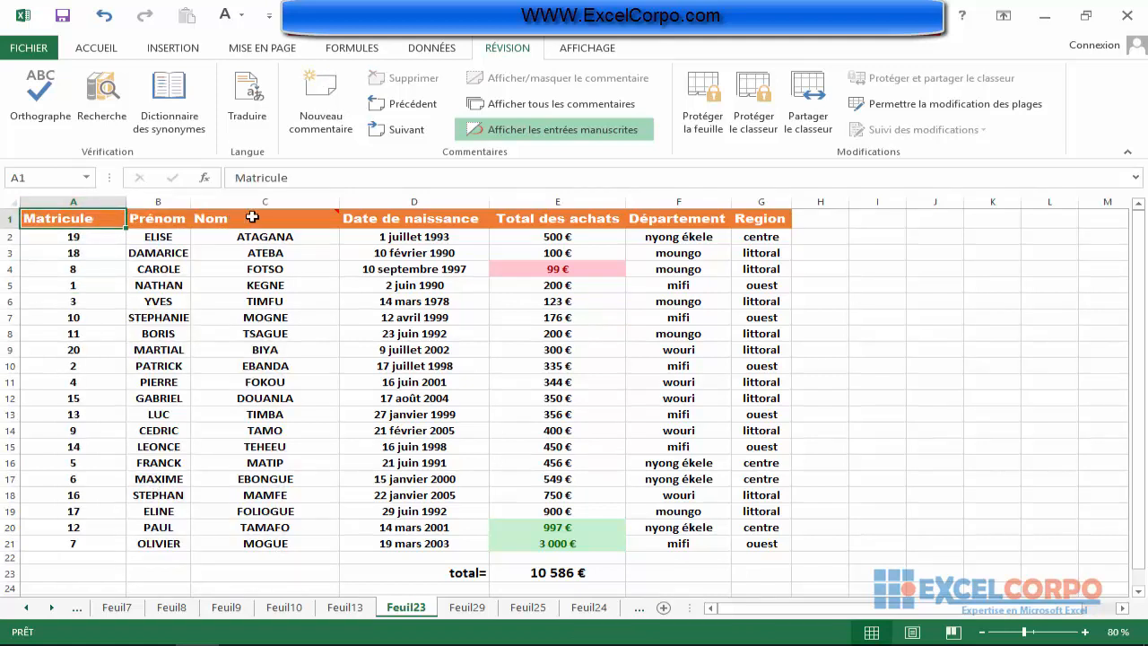
# Delete the comment attached to the Nom header in cell C1, then reselect that cell.
pyautogui.moveTo(305, 218)
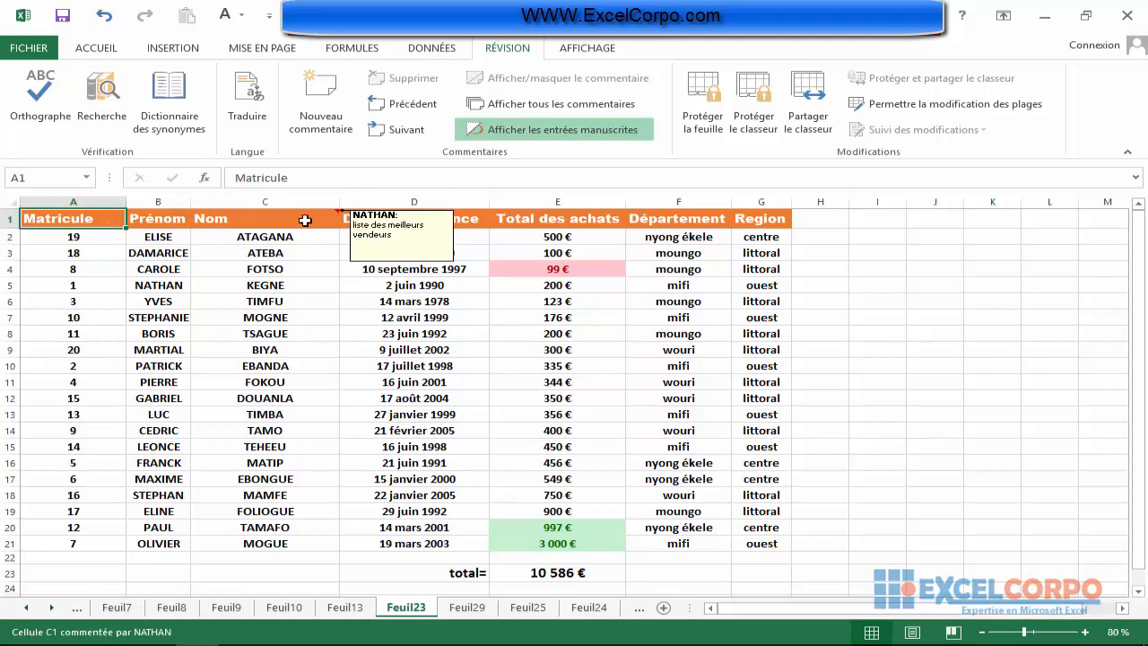
pyautogui.click(305, 219)
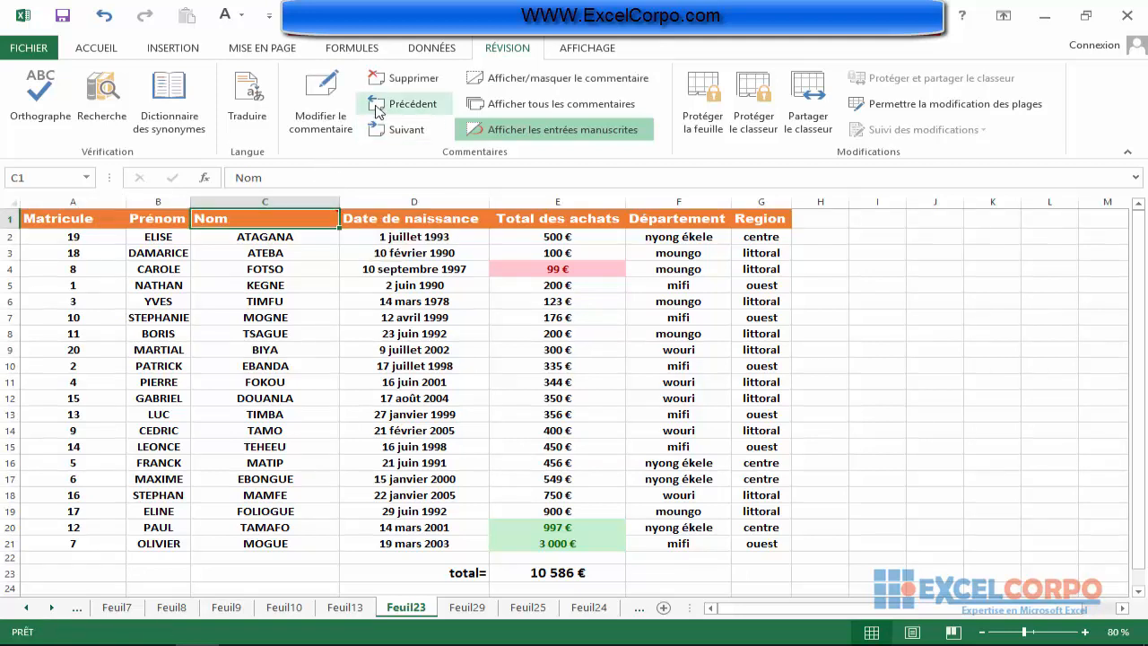
pyautogui.click(402, 78)
pyautogui.click(248, 284)
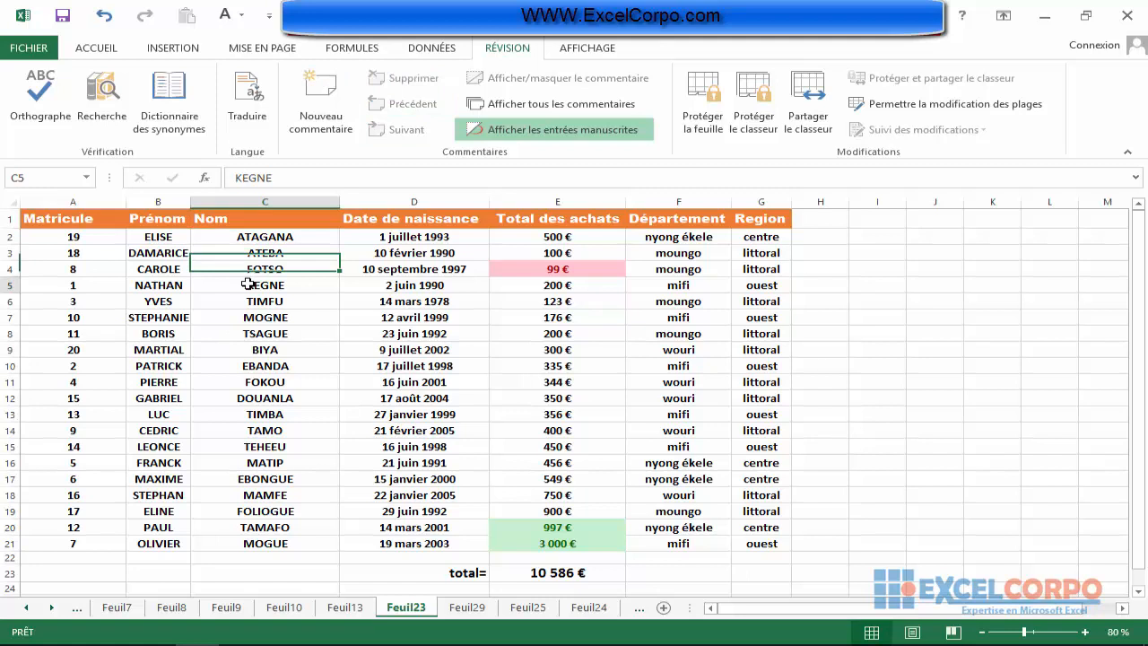
pyautogui.click(269, 222)
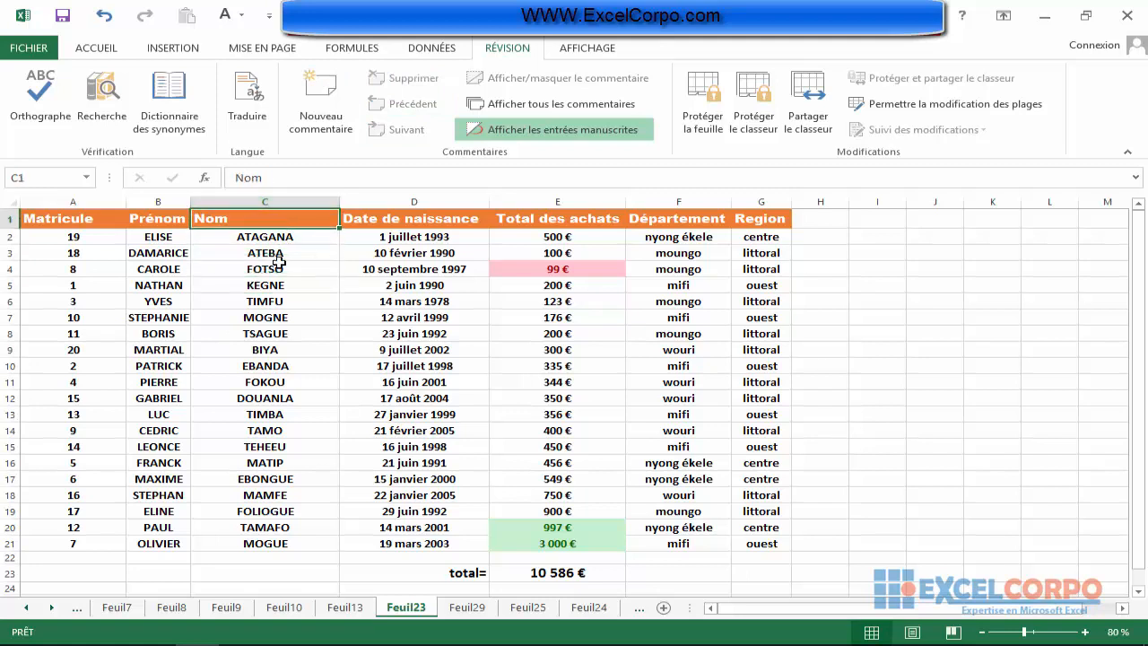